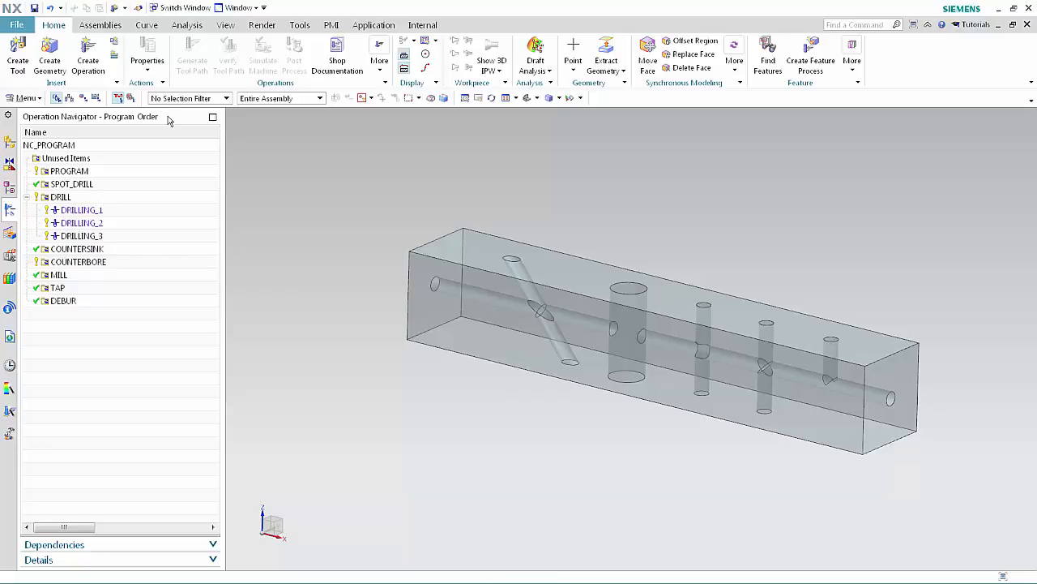
# Step: Create a Deep Hole Drilling operation under DRILL with the GUN_DRILL_8MM tool and WORKPIECE geometry, using the long horizontal hole as feature geometry
pyautogui.click(88, 64)
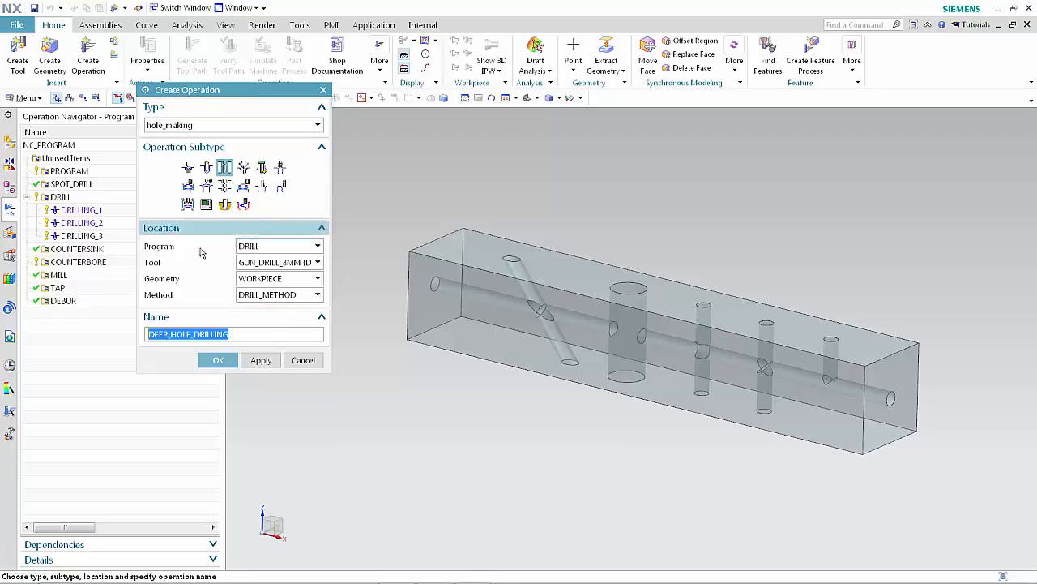
pyautogui.click(218, 360)
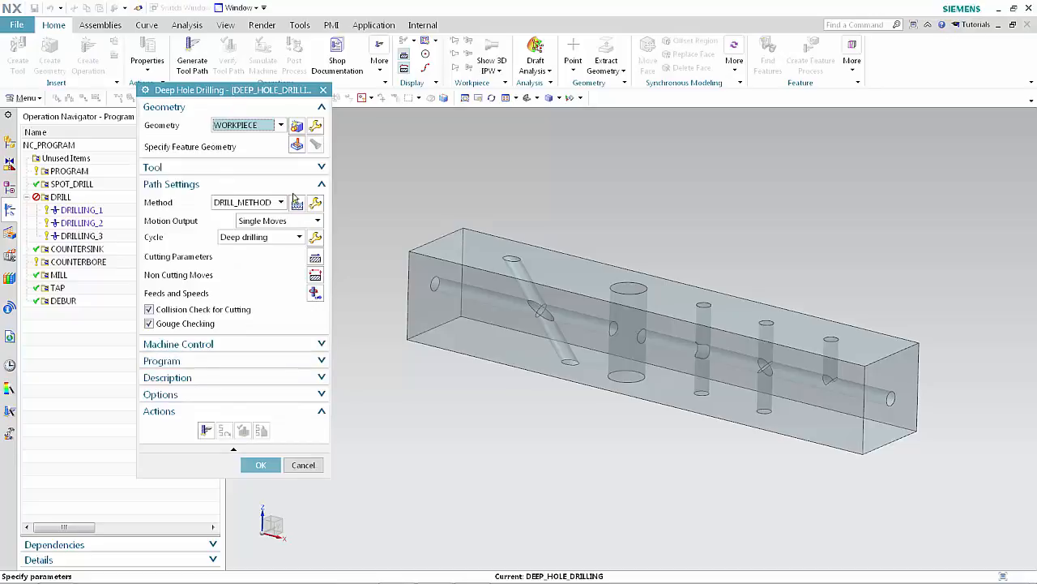
pyautogui.click(296, 146)
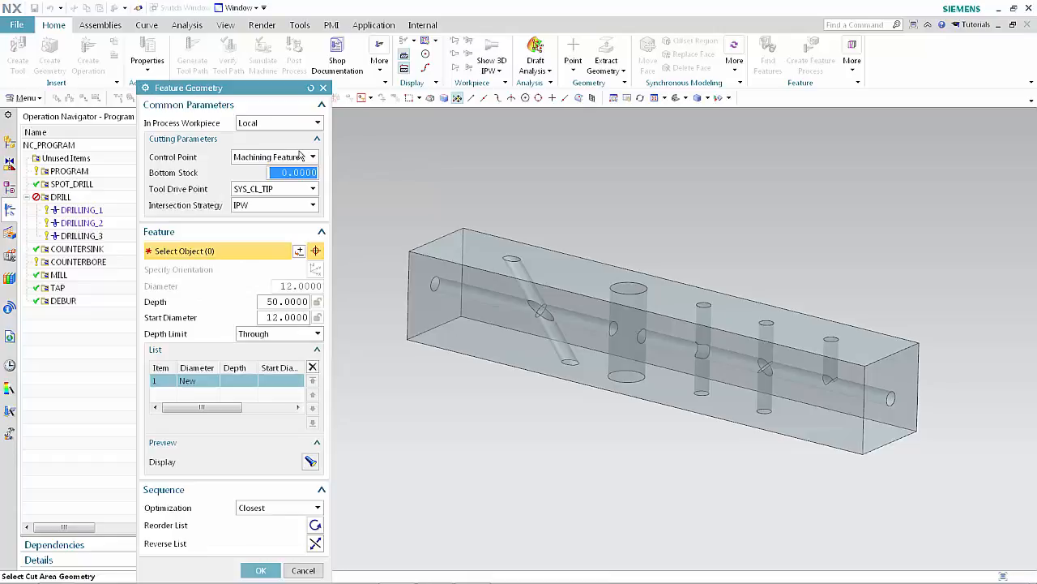
pyautogui.click(436, 284)
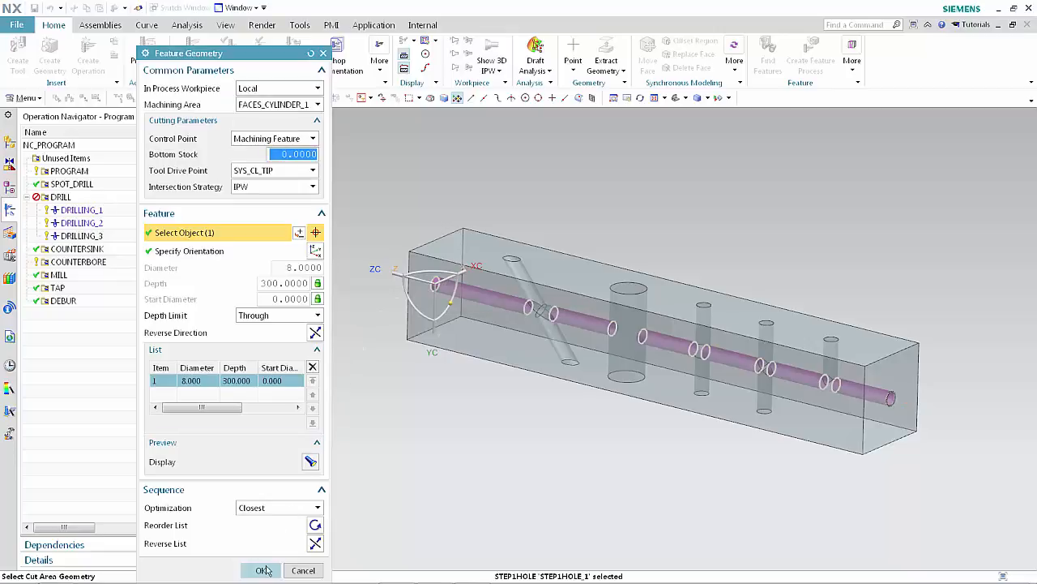
pyautogui.click(263, 570)
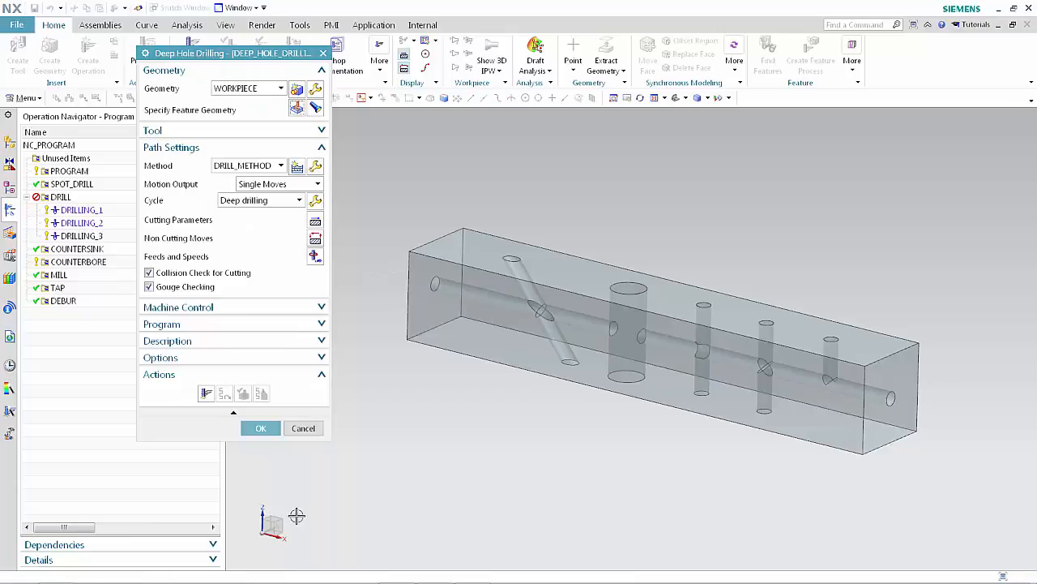
# Step: Review the deep drilling cycle's engage and cut conditions and the operation's cutting parameters, including the cross over distance
pyautogui.click(315, 202)
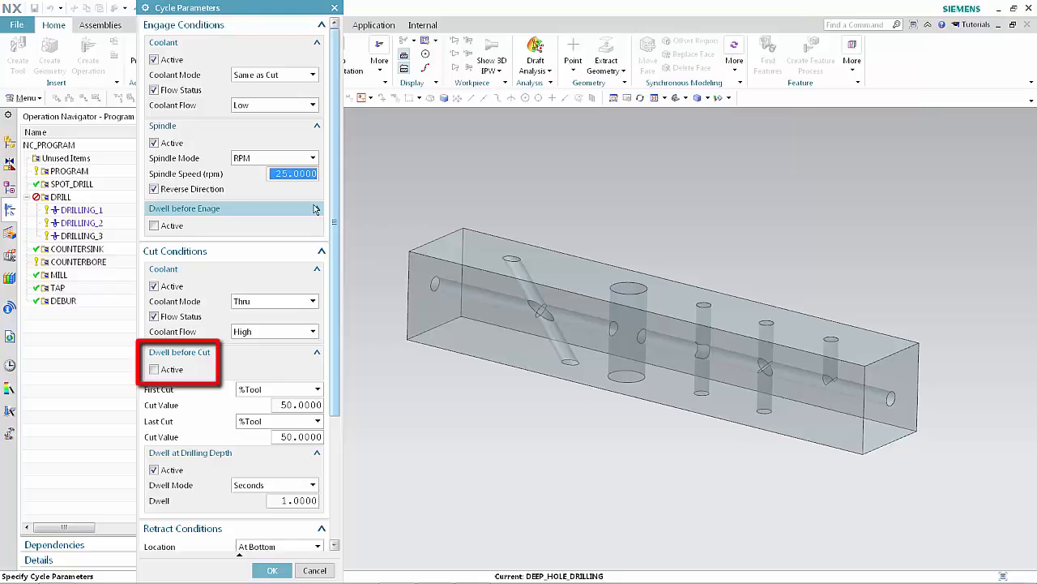
pyautogui.click(274, 571)
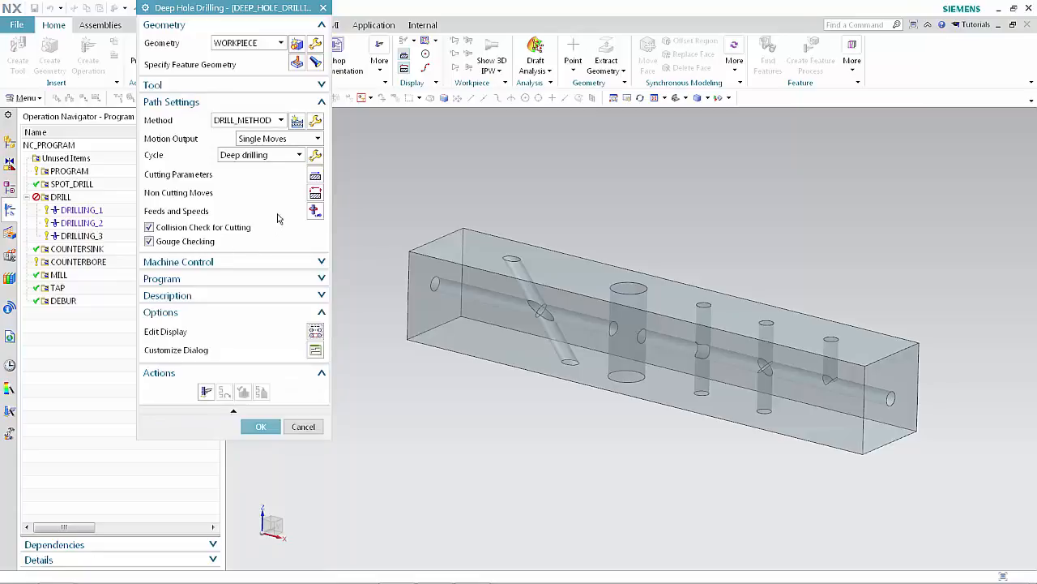
pyautogui.click(315, 176)
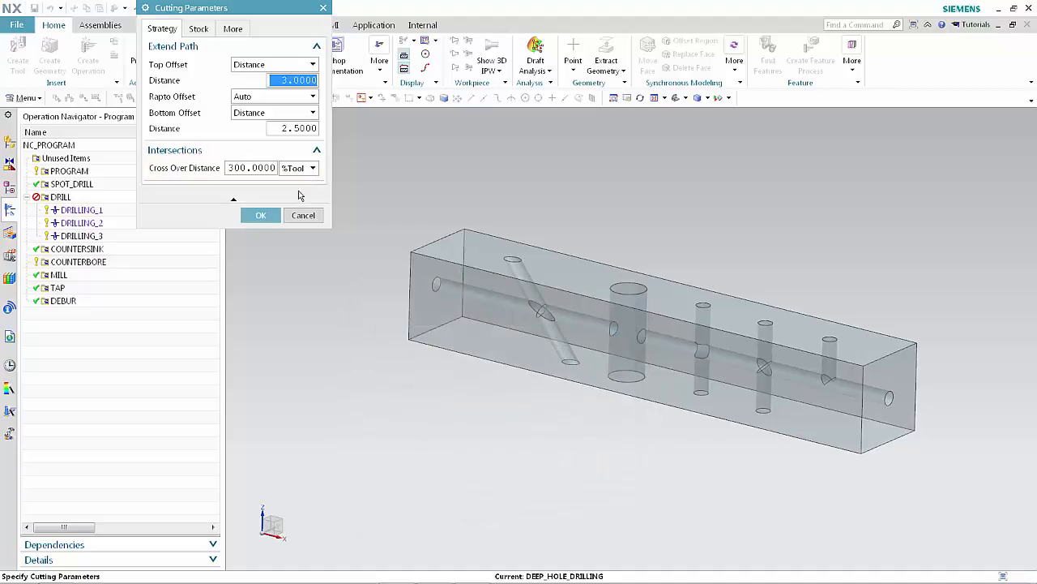
pyautogui.click(302, 215)
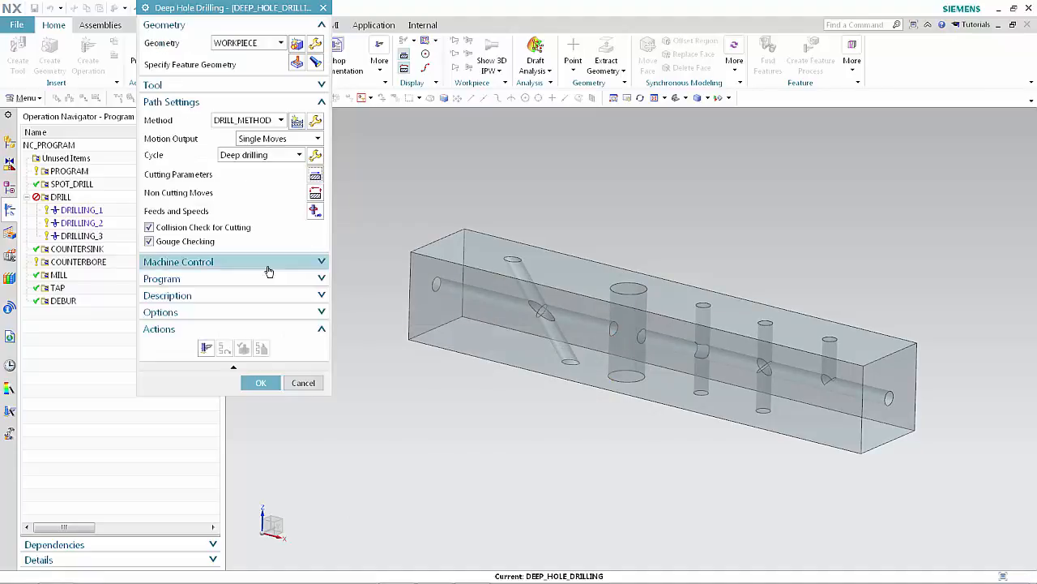
# Step: Generate the deep hole tool path and replay it motion by motion, checking the feed rate at the cross holes
pyautogui.click(207, 349)
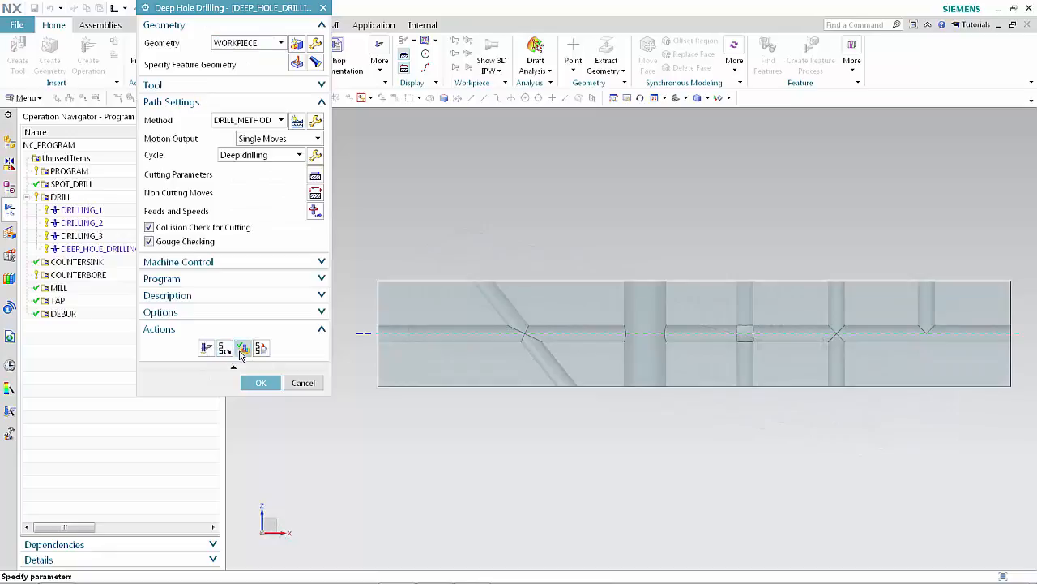
pyautogui.click(243, 348)
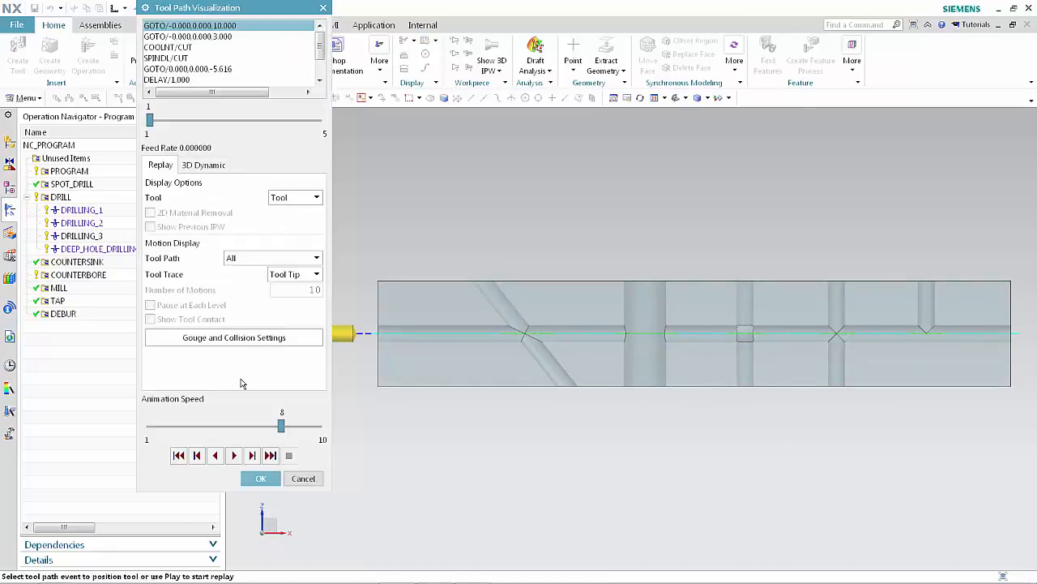
pyautogui.click(252, 456)
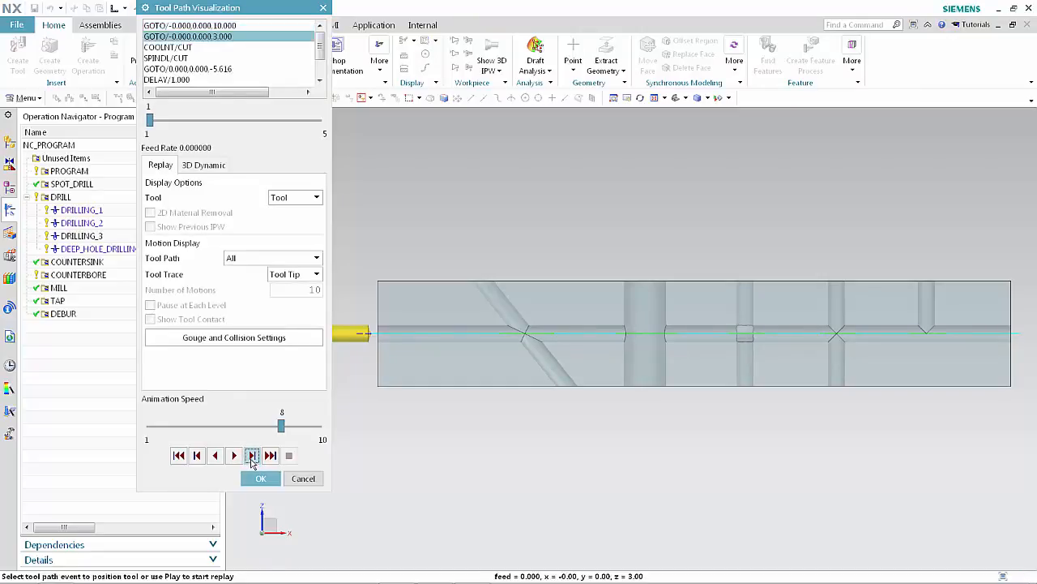
pyautogui.click(251, 457)
pyautogui.click(251, 457)
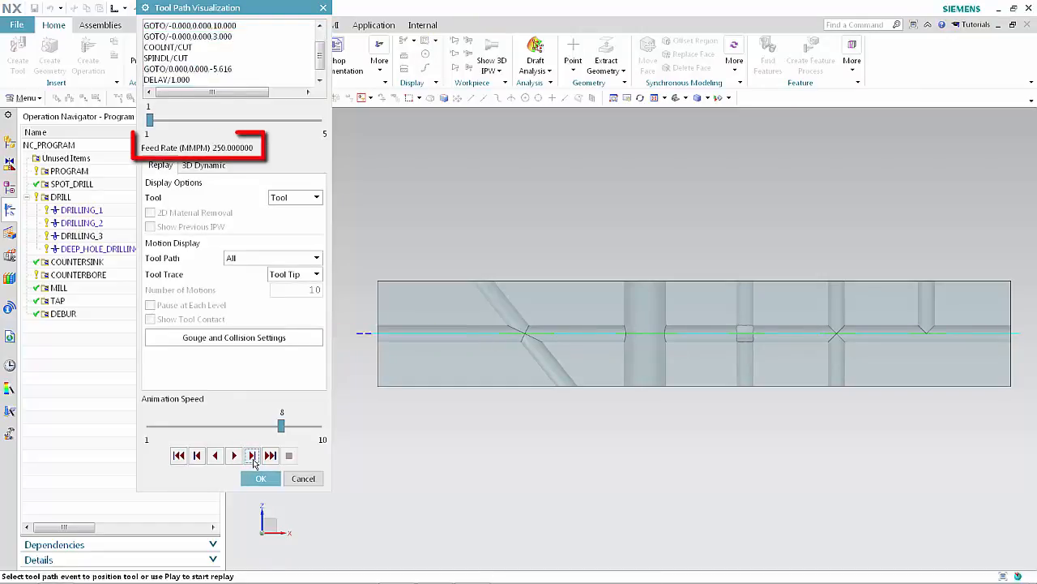
pyautogui.click(252, 457)
pyautogui.click(252, 457)
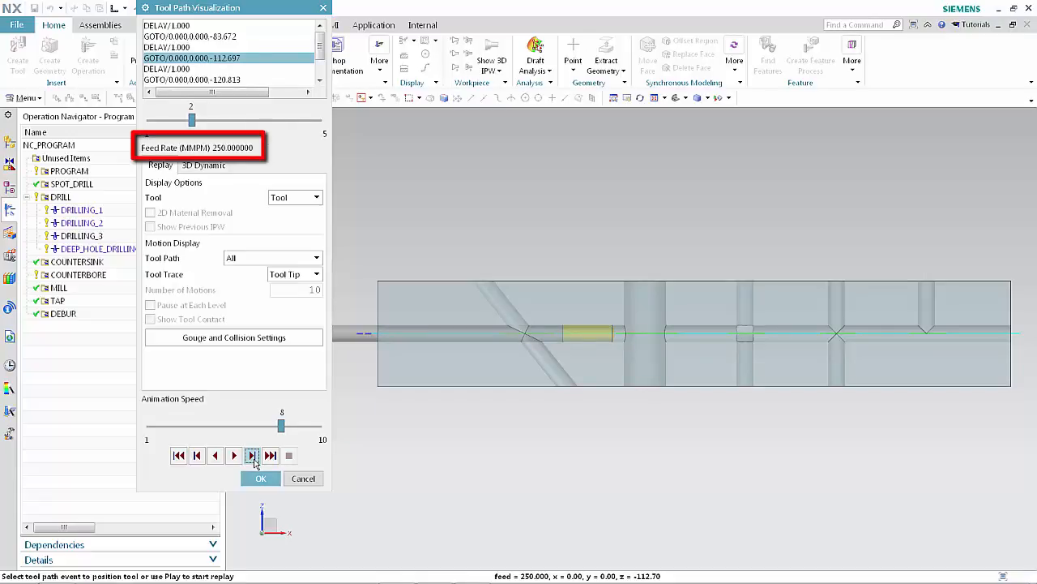
pyautogui.click(252, 456)
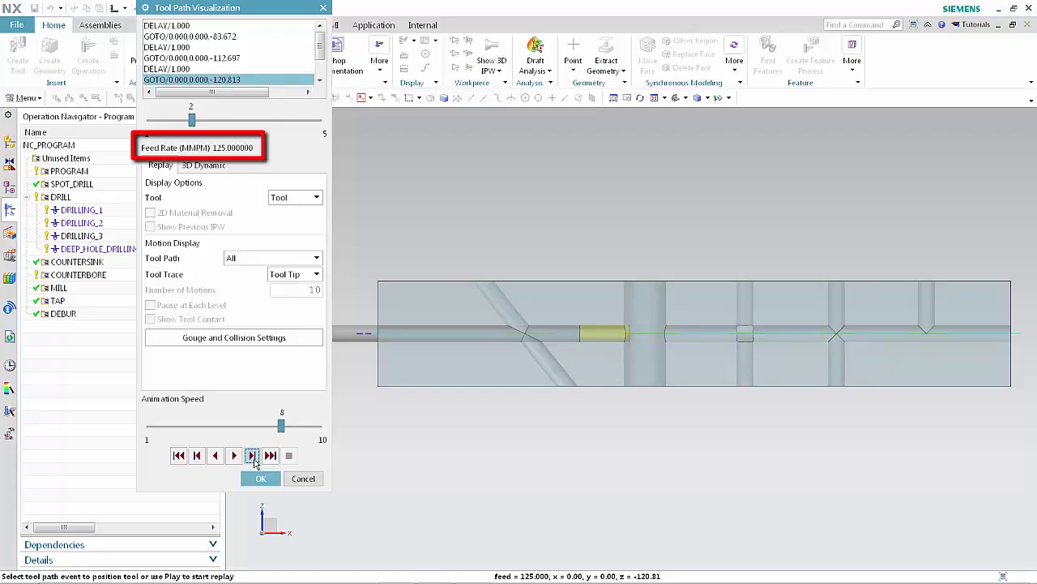
pyautogui.click(254, 458)
pyautogui.click(255, 460)
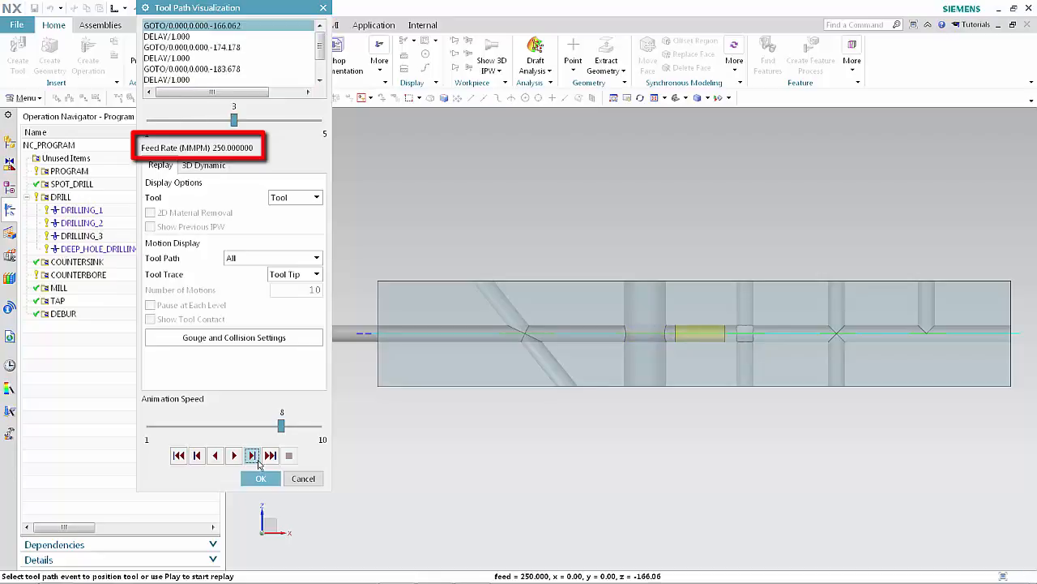
pyautogui.click(258, 463)
pyautogui.click(258, 463)
pyautogui.click(257, 463)
pyautogui.click(258, 462)
pyautogui.click(258, 463)
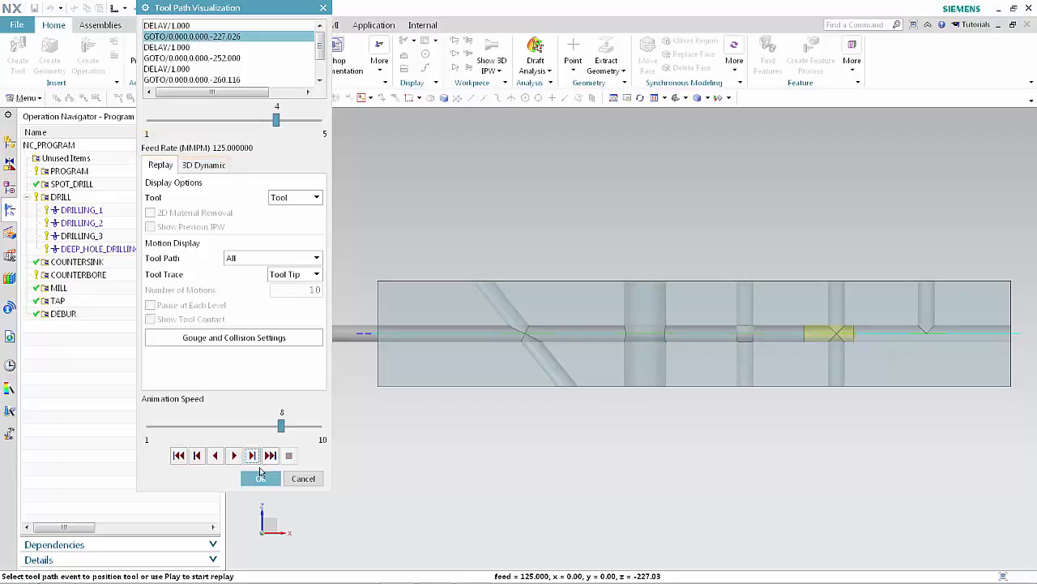
pyautogui.click(260, 478)
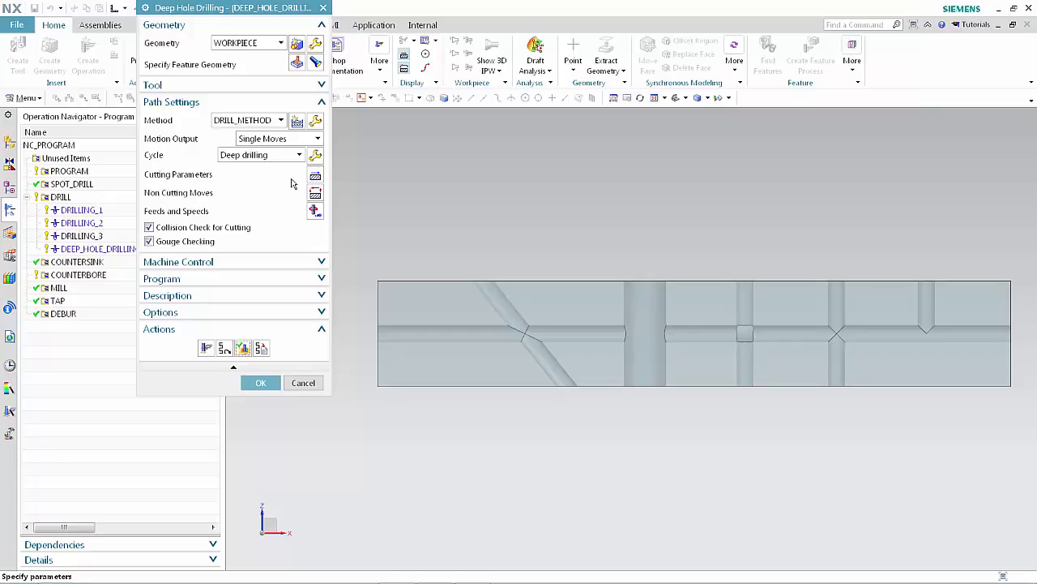
# Step: Set the intersection cross over distance to 150 %Tool and regenerate the tool path
pyautogui.click(315, 176)
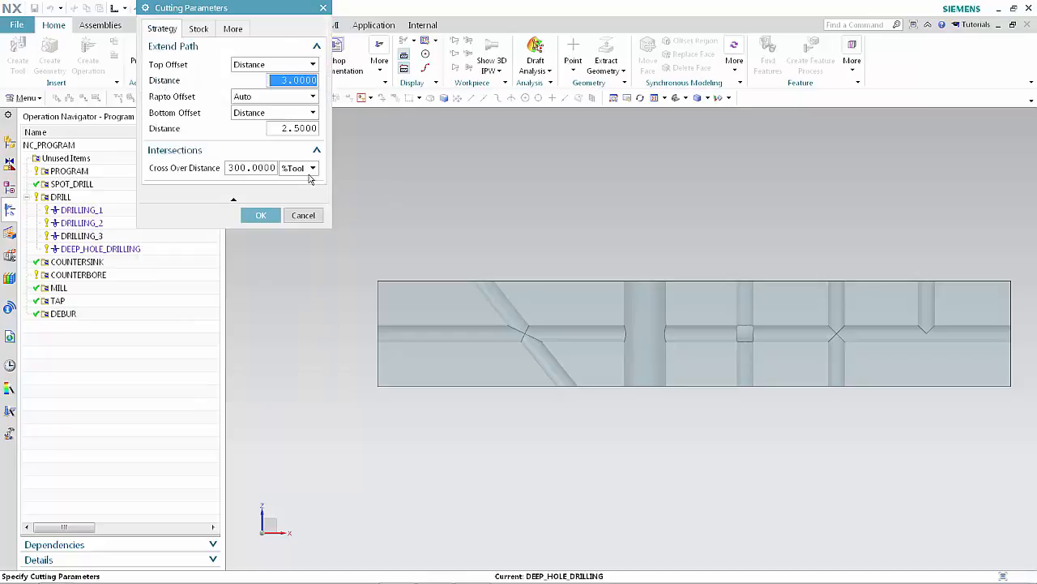
pyautogui.doubleClick(272, 168)
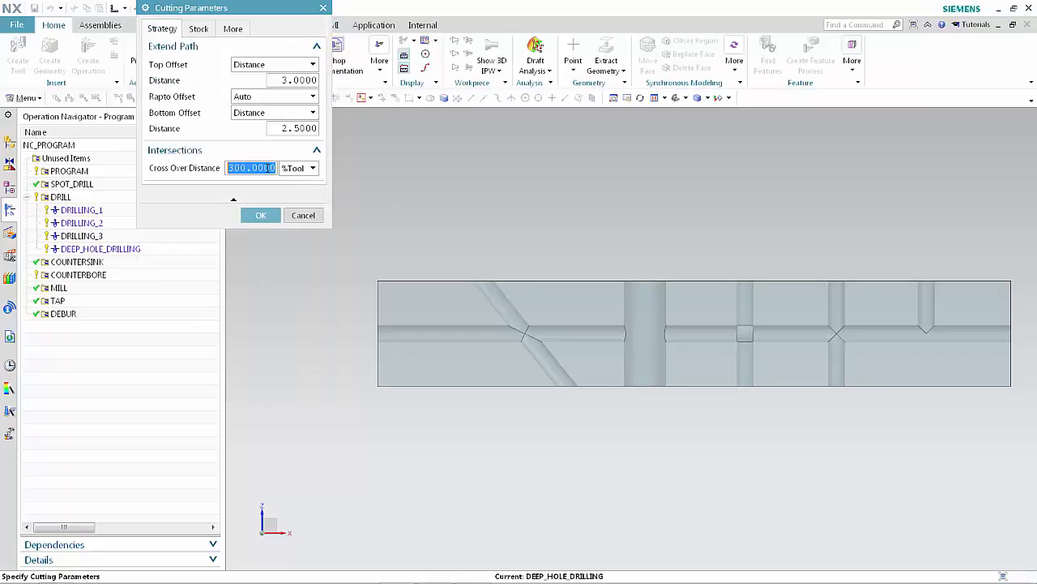
pyautogui.write('150')
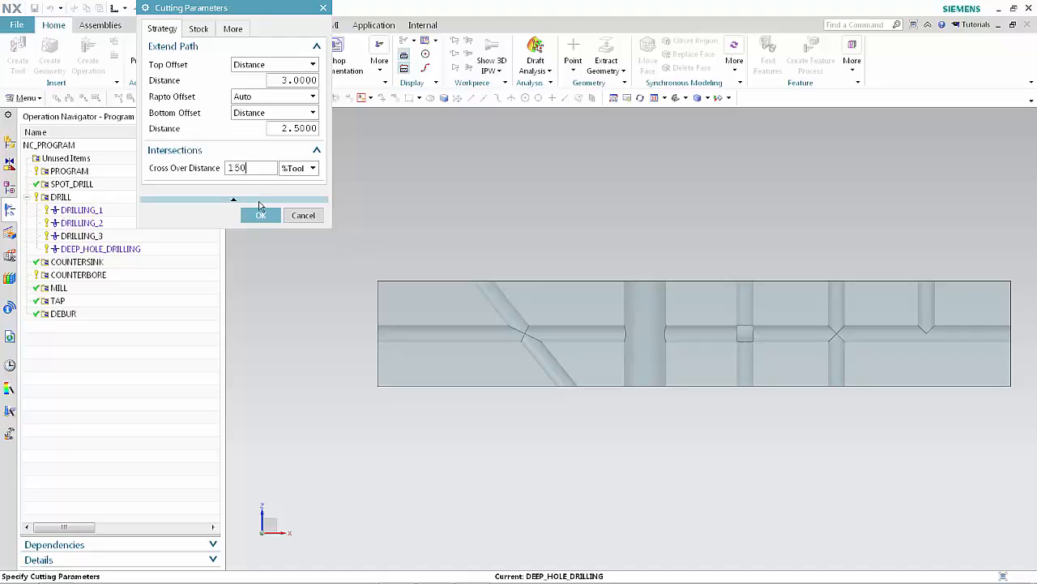
pyautogui.click(260, 216)
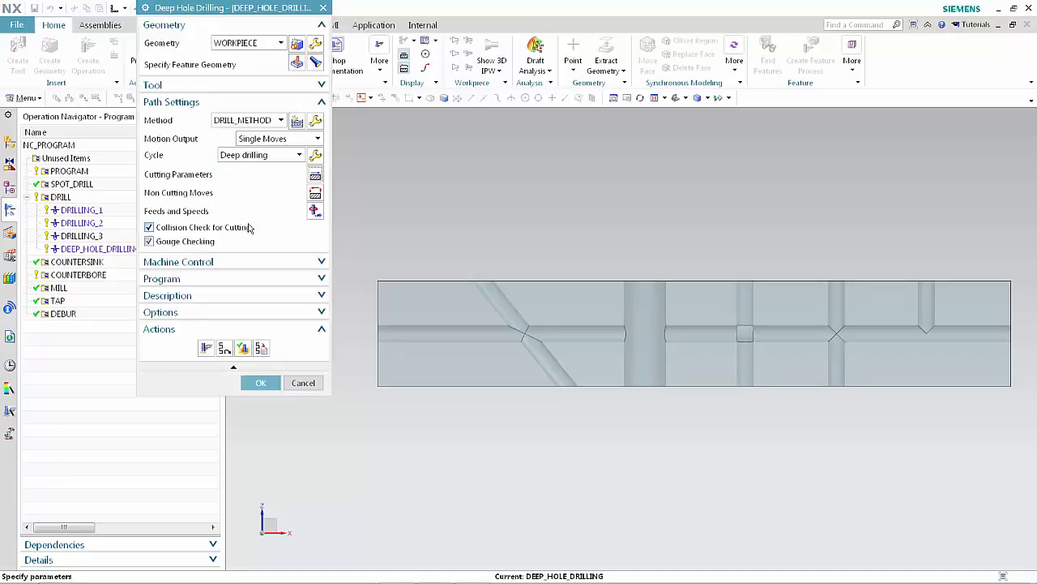
pyautogui.click(208, 346)
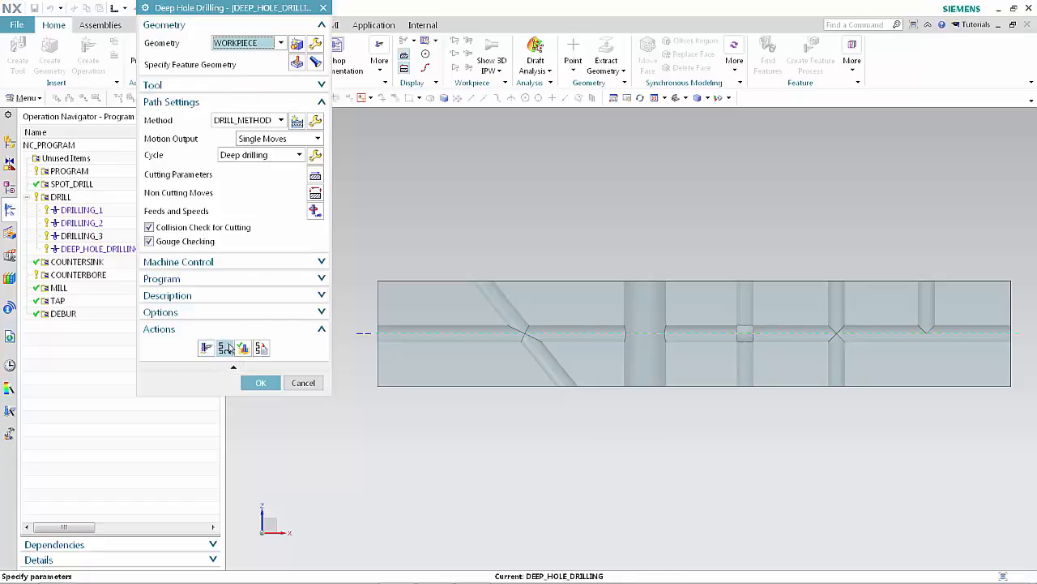
# Step: Step through the regenerated tool path replay, checking the feed rate as the drill crosses the large vertical hole
pyautogui.click(243, 349)
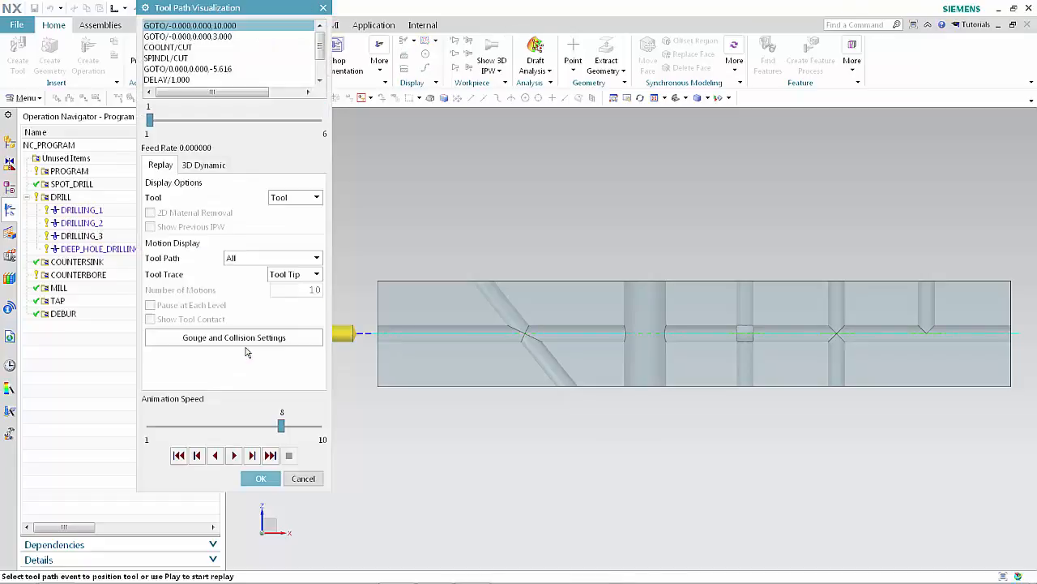
pyautogui.click(252, 456)
pyautogui.click(253, 456)
pyautogui.click(252, 456)
pyautogui.click(252, 456)
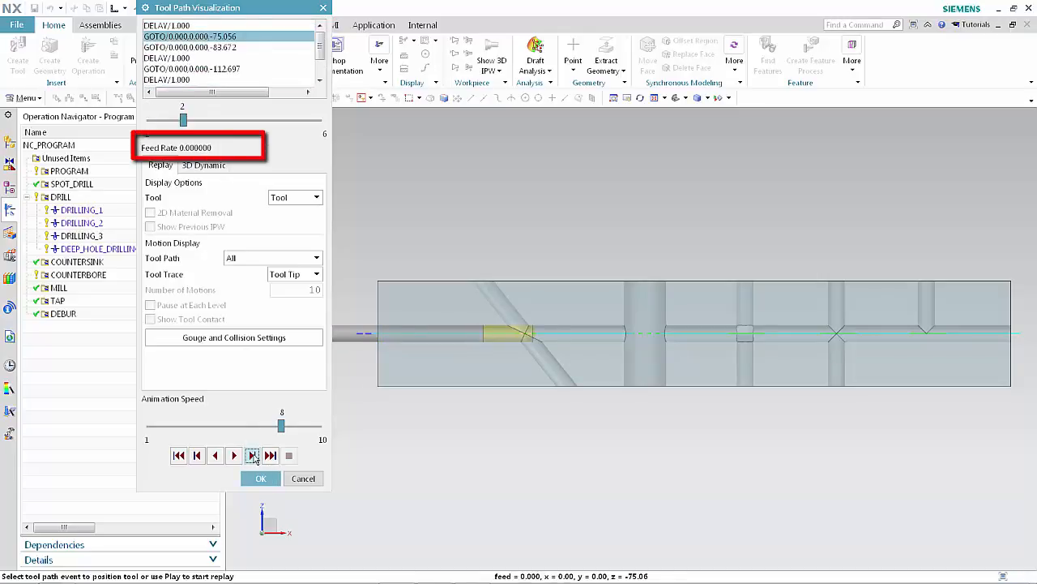
pyautogui.click(252, 456)
pyautogui.click(253, 456)
pyautogui.click(253, 456)
pyautogui.click(253, 456)
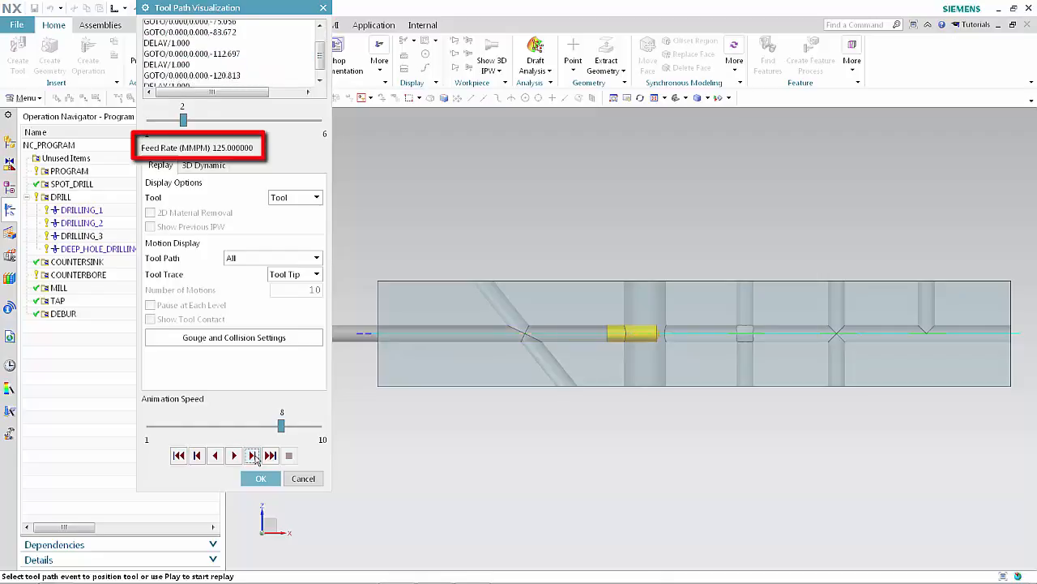
pyautogui.click(253, 457)
pyautogui.click(252, 456)
pyautogui.click(253, 457)
pyautogui.click(253, 457)
pyautogui.click(253, 456)
pyautogui.click(253, 456)
pyautogui.click(253, 457)
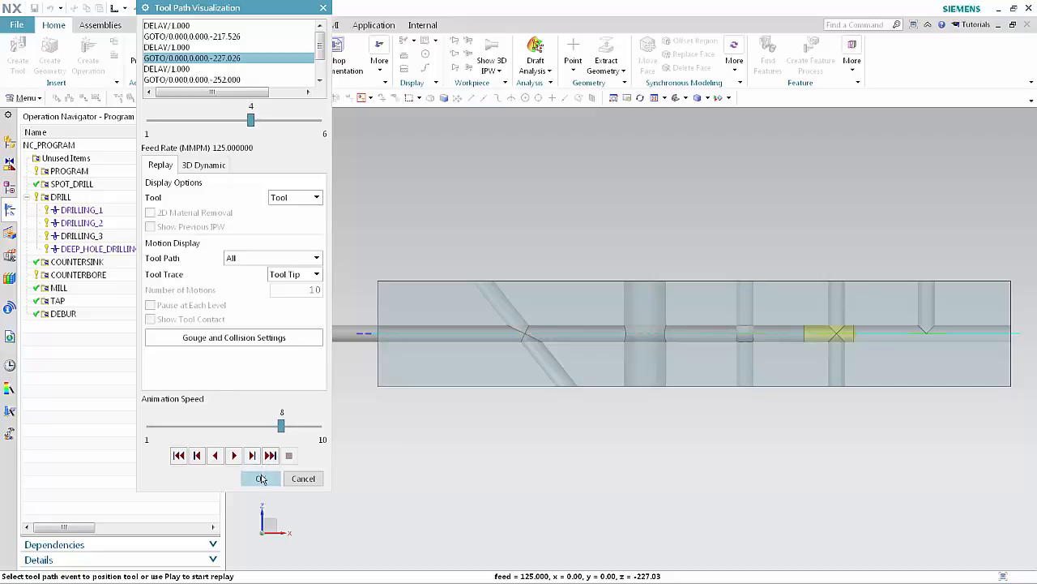
pyautogui.click(261, 478)
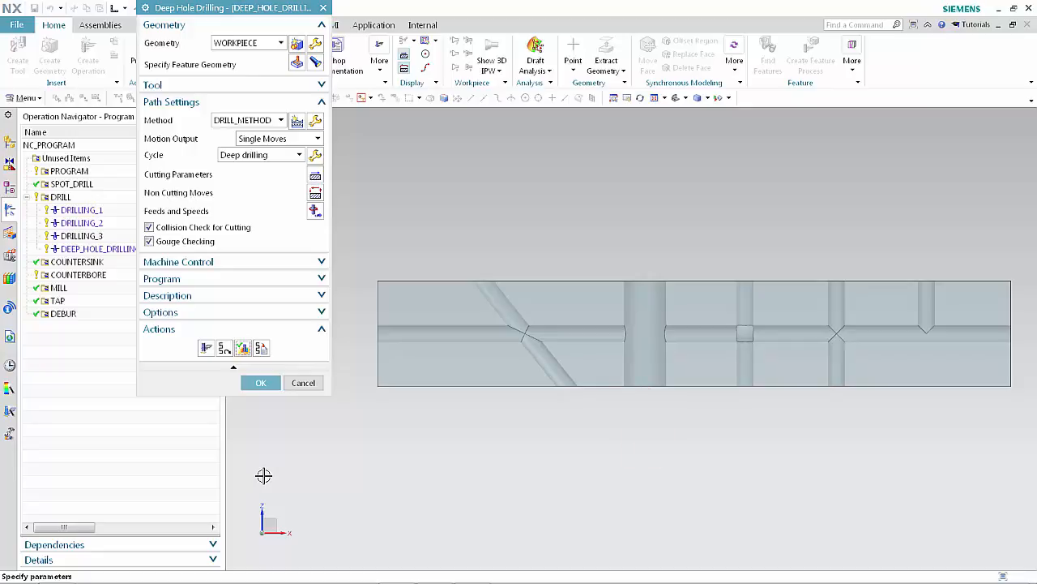
# Step: Set the intersection cross over distance to 225 %Tool and regenerate the tool path
pyautogui.click(315, 176)
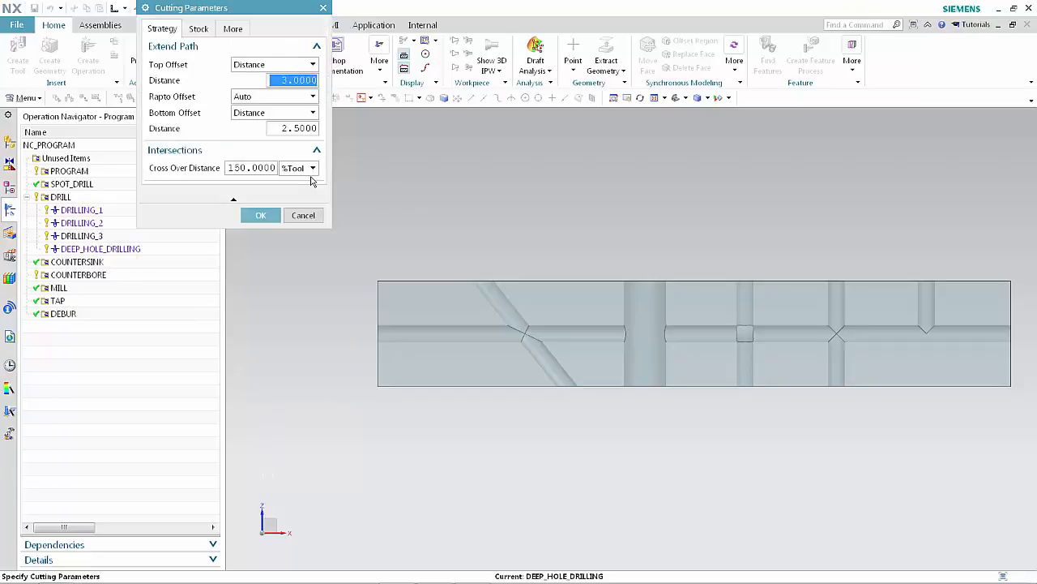
pyautogui.click(260, 168)
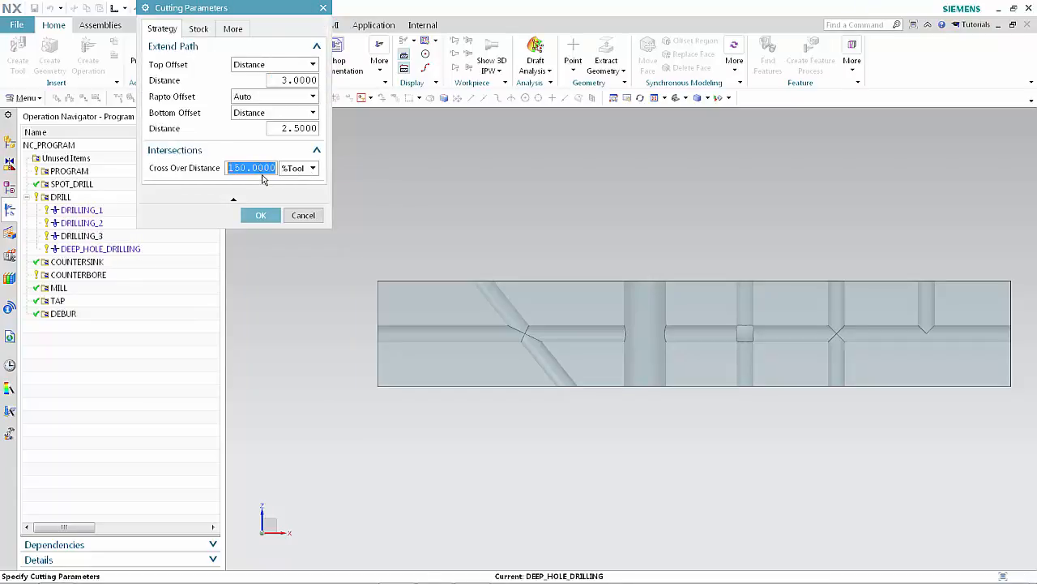
pyautogui.write('225')
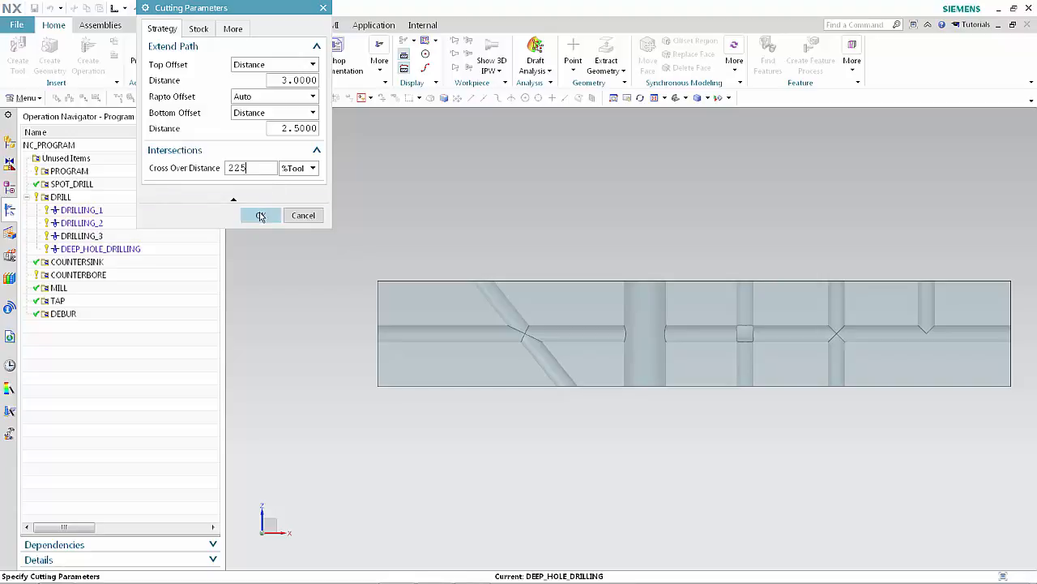
pyautogui.click(260, 215)
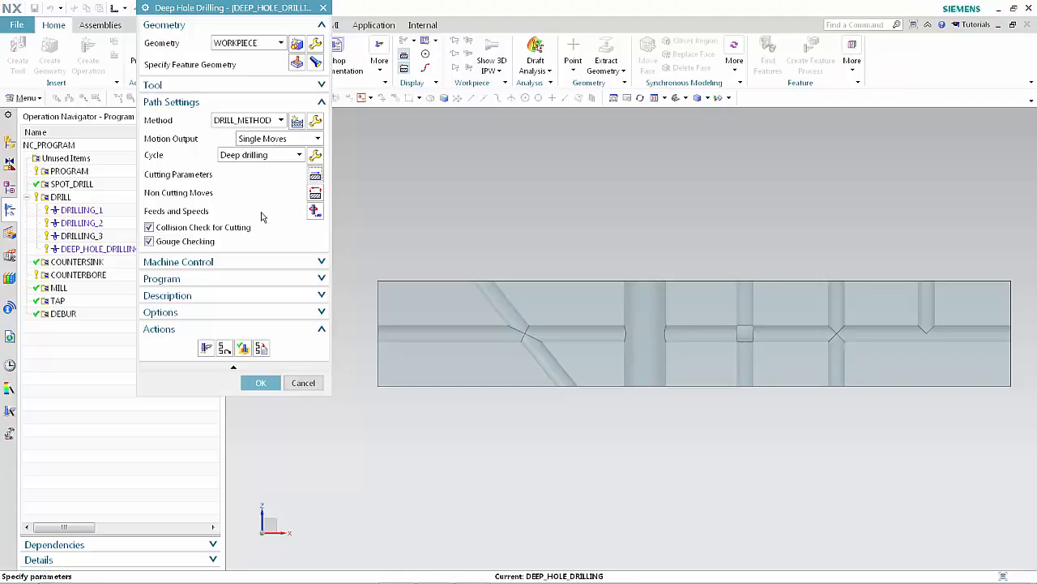
pyautogui.click(207, 349)
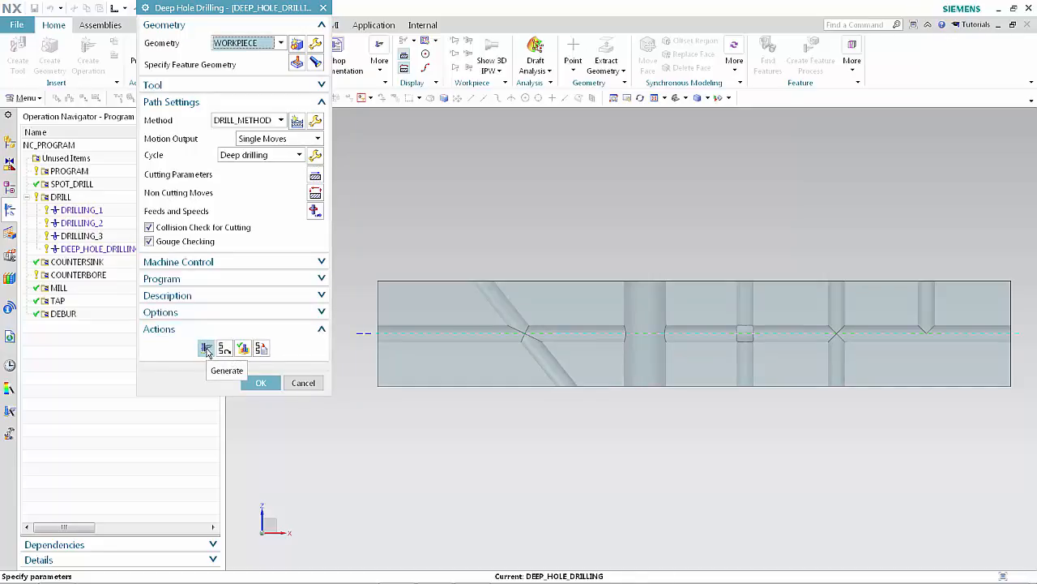
# Step: Replay the updated tool path motion by motion through the cross holes, and accept the deep hole drilling operation
pyautogui.click(243, 348)
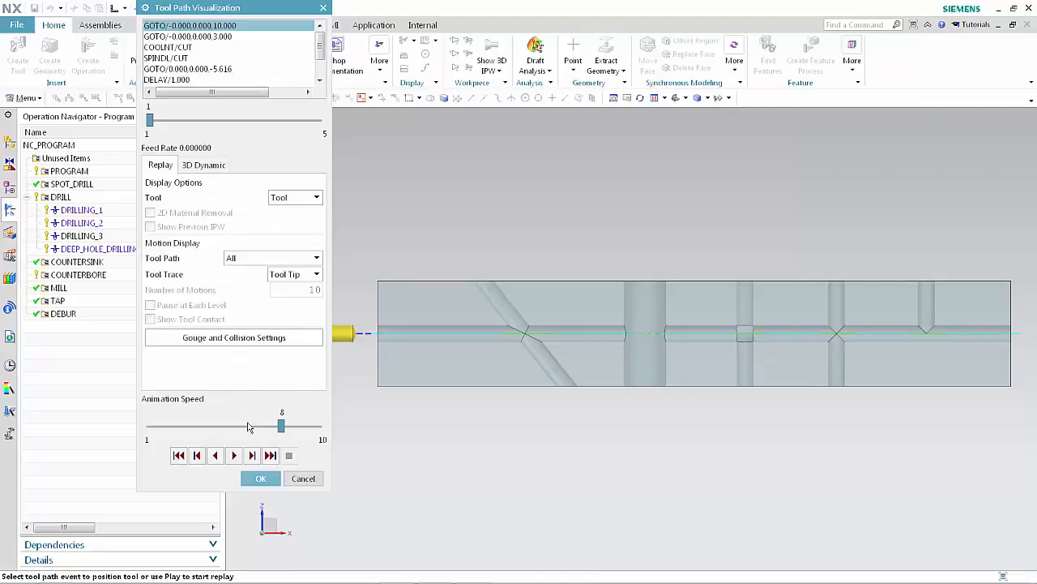
pyautogui.click(252, 455)
pyautogui.click(254, 457)
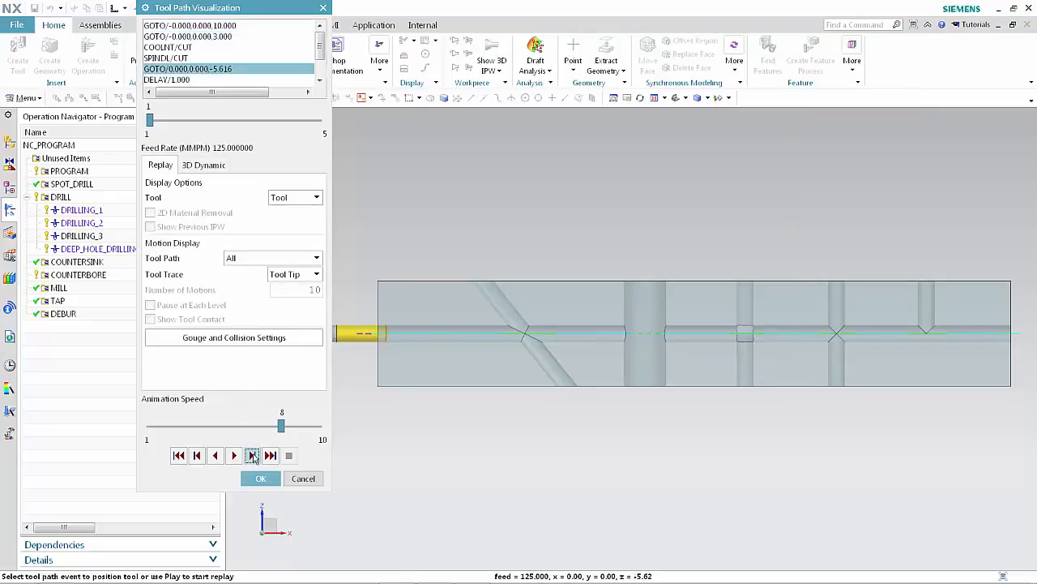
pyautogui.click(253, 457)
pyautogui.click(254, 457)
pyautogui.click(255, 458)
pyautogui.click(253, 457)
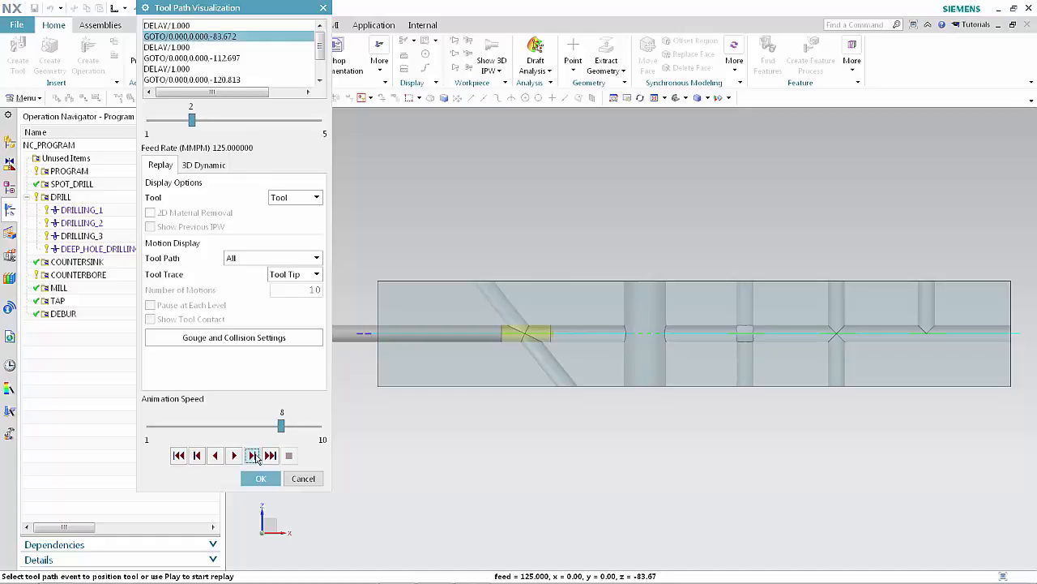
pyautogui.click(253, 457)
pyautogui.click(254, 457)
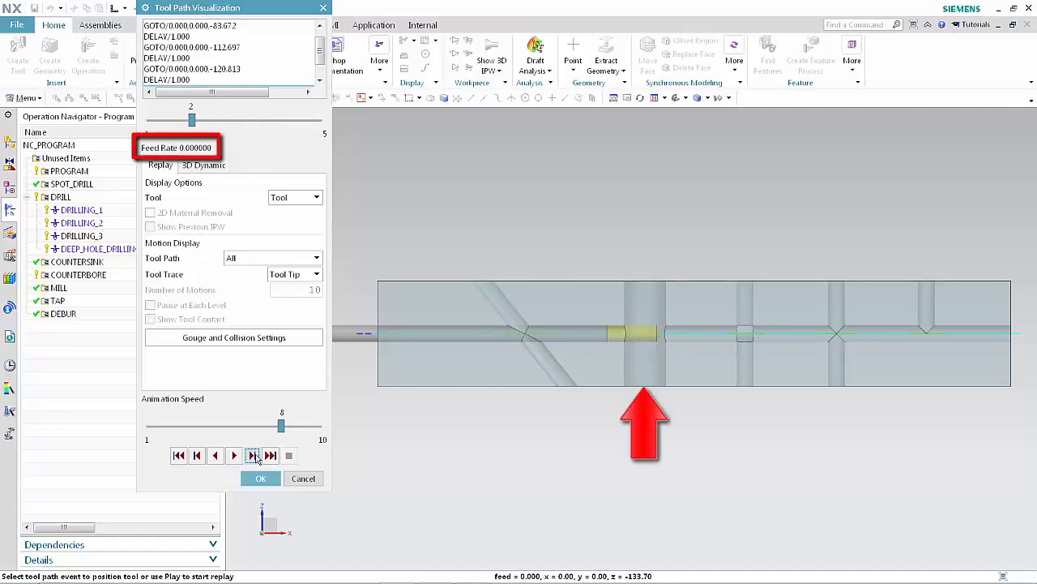
pyautogui.click(254, 457)
pyautogui.click(253, 457)
pyautogui.click(253, 457)
pyautogui.click(254, 457)
pyautogui.click(254, 457)
pyautogui.click(254, 457)
pyautogui.click(254, 457)
pyautogui.click(254, 457)
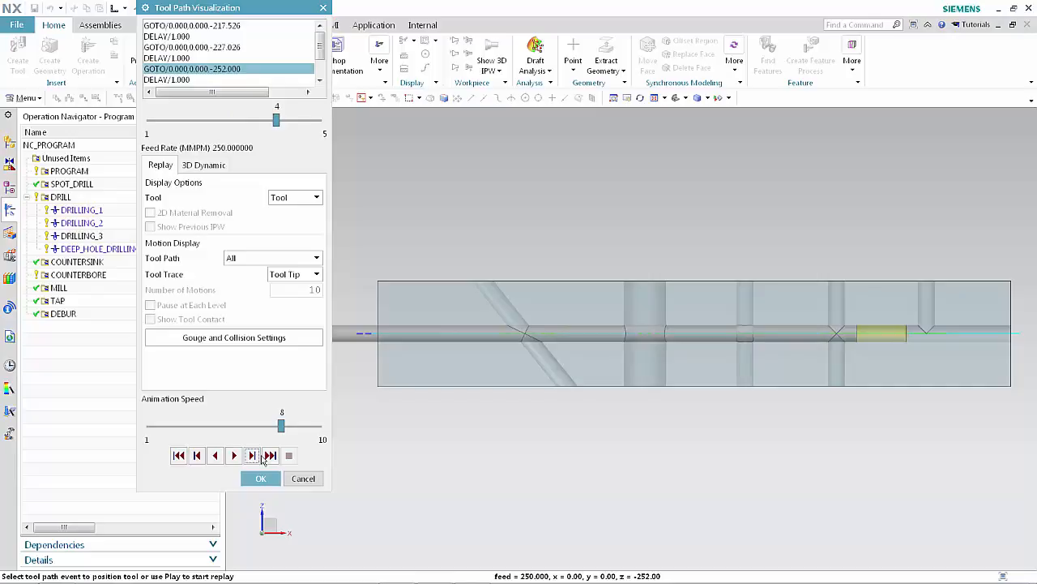
pyautogui.click(260, 479)
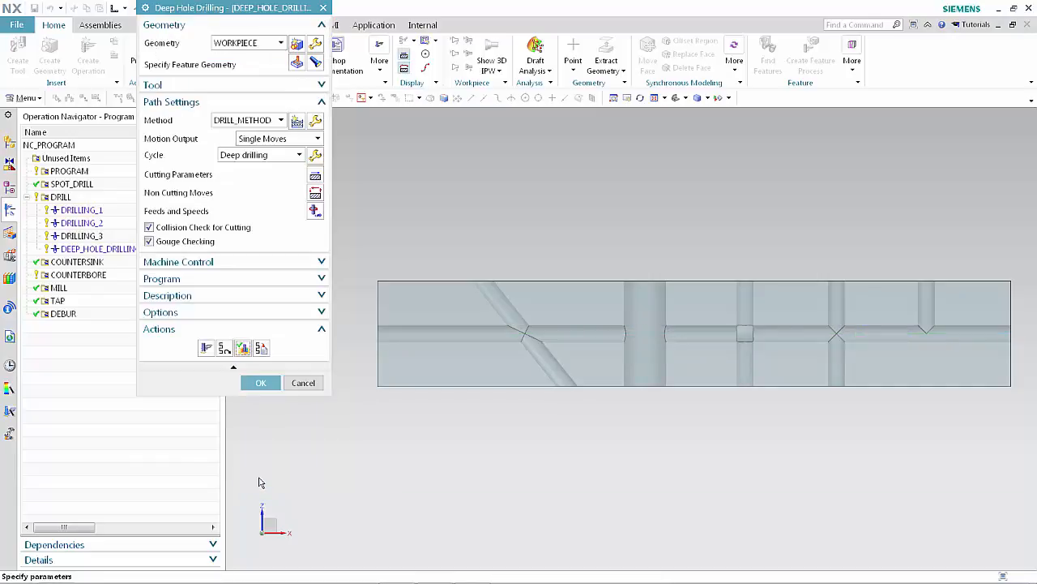
pyautogui.click(262, 384)
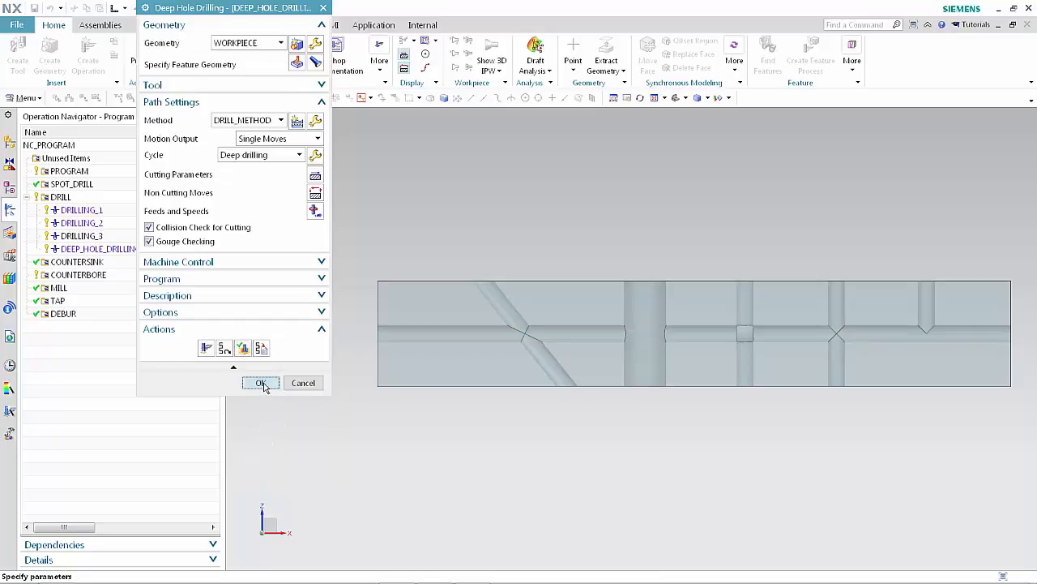